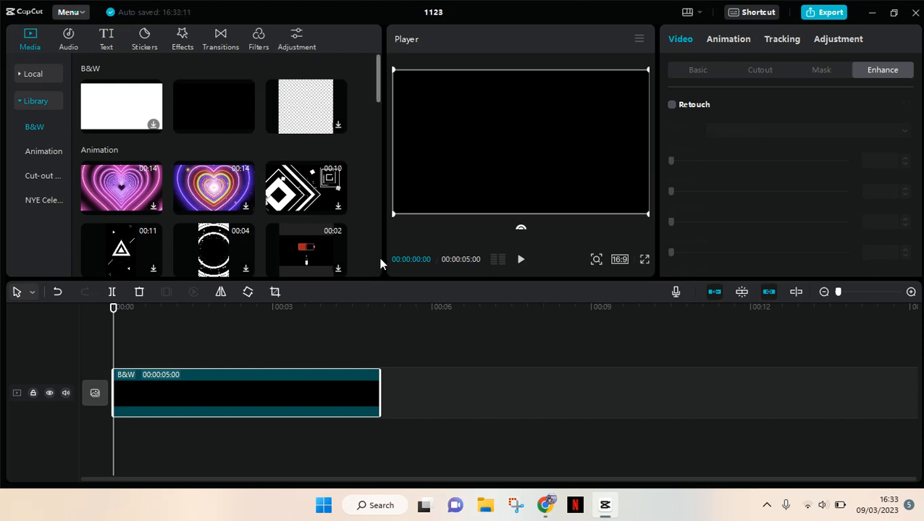
{"action": "scroll", "coordinate": [378, 263], "scroll_direction": "down", "scroll_amount": 10}
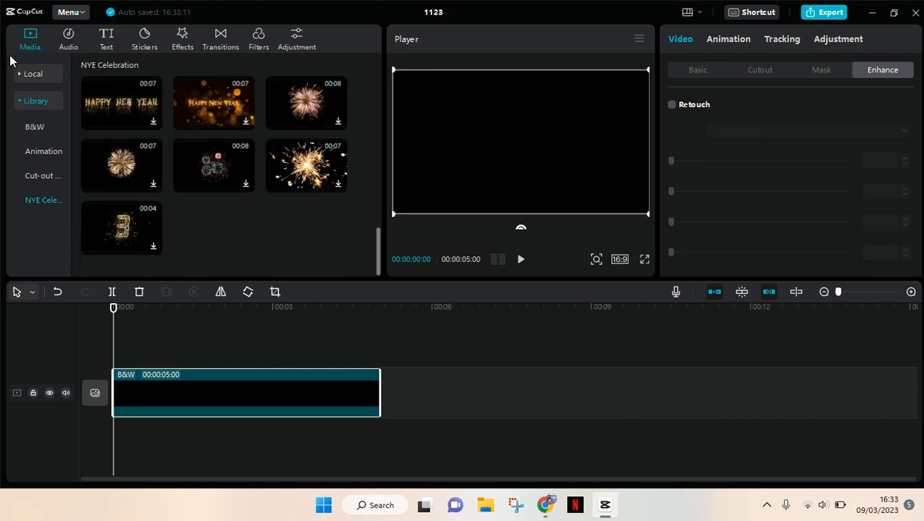
{"action": "left_click", "coordinate": [42, 102]}
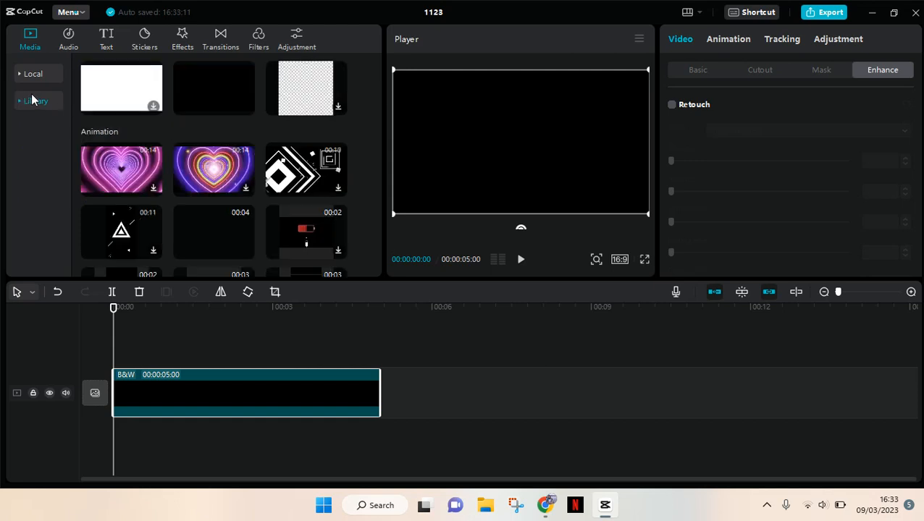
- Add a default text clip above the black background and change its wording to "NEON GLOW"
{"action": "left_click", "coordinate": [106, 39]}
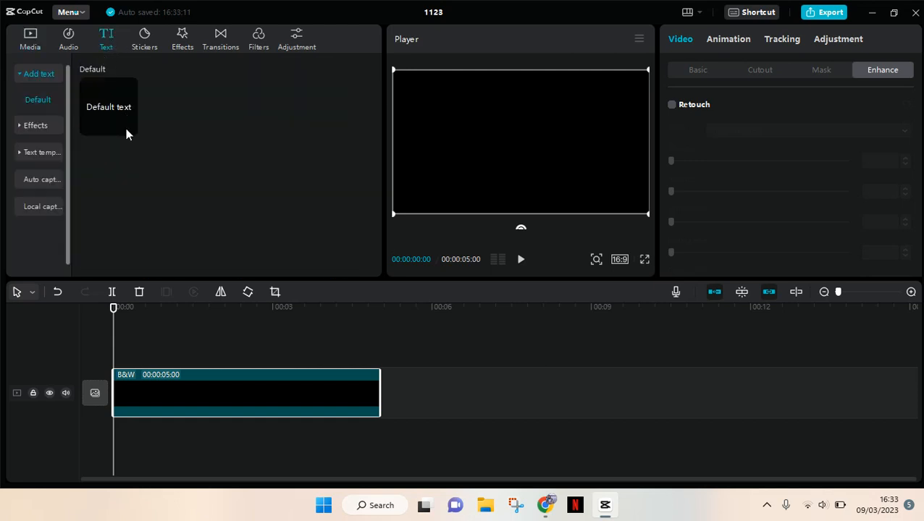
{"action": "left_click", "coordinate": [128, 128]}
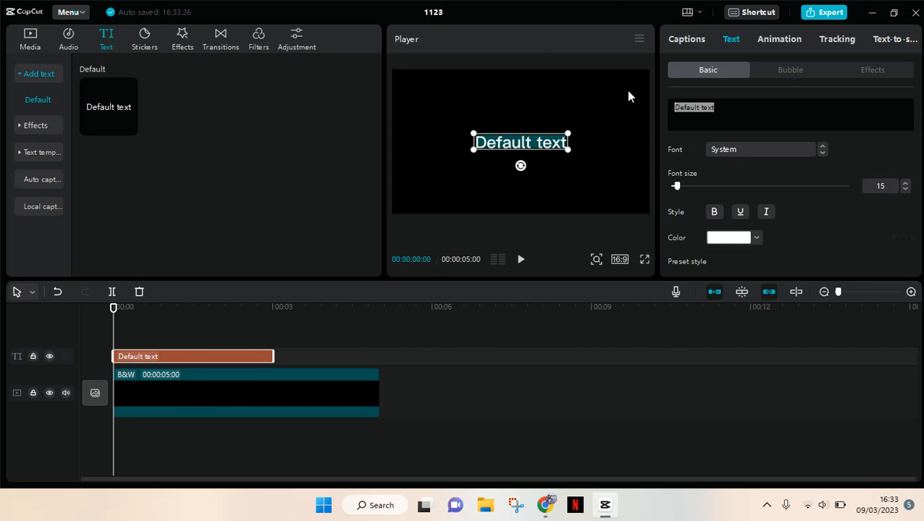
{"action": "type", "text": "N"}
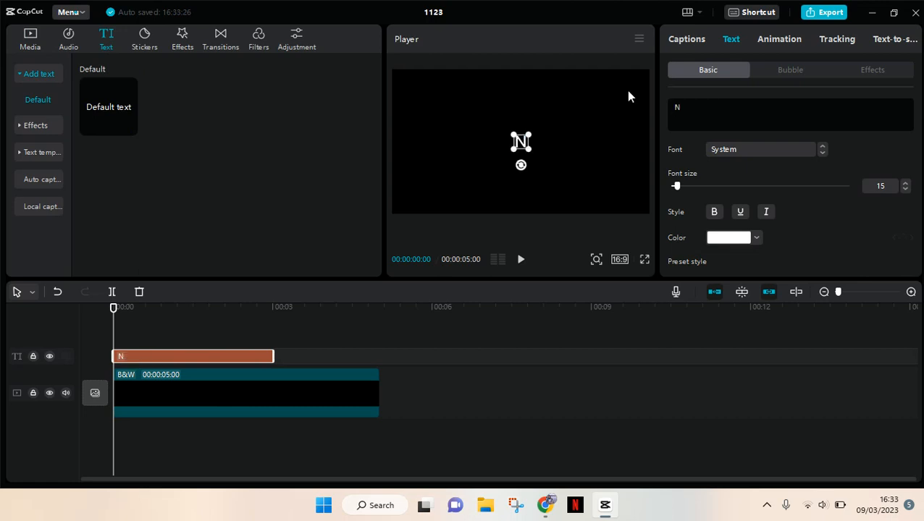
{"action": "type", "text": "EON GLOW"}
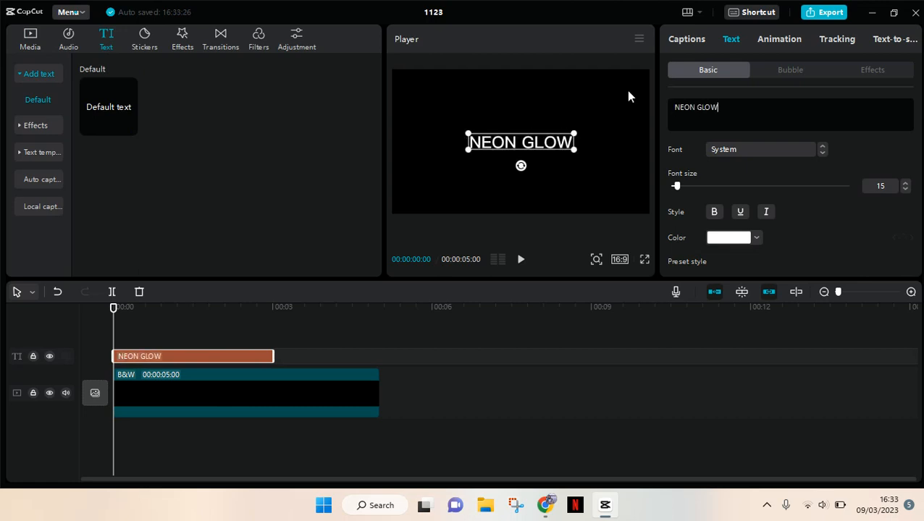
- Set the font of the NEON GLOW text to Sigmar
{"action": "left_click", "coordinate": [790, 147]}
{"action": "left_click", "coordinate": [790, 147]}
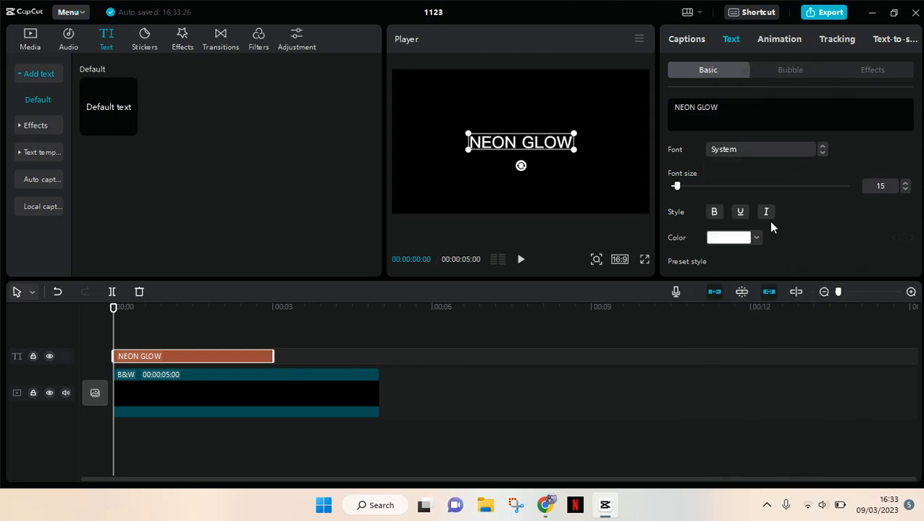
{"action": "left_click", "coordinate": [794, 150]}
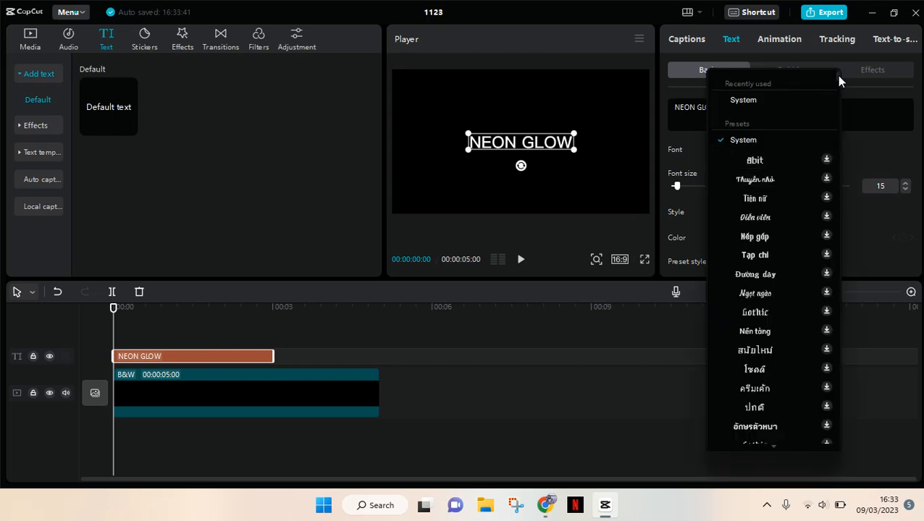
{"action": "left_click_drag", "start_coordinate": [835, 75], "coordinate": [837, 172]}
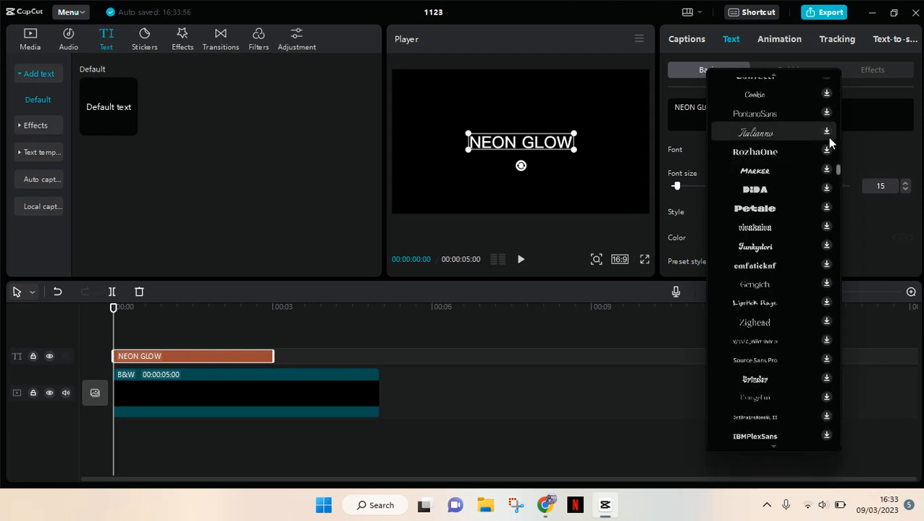
{"action": "scroll", "coordinate": [829, 139], "scroll_direction": "up", "scroll_amount": 4}
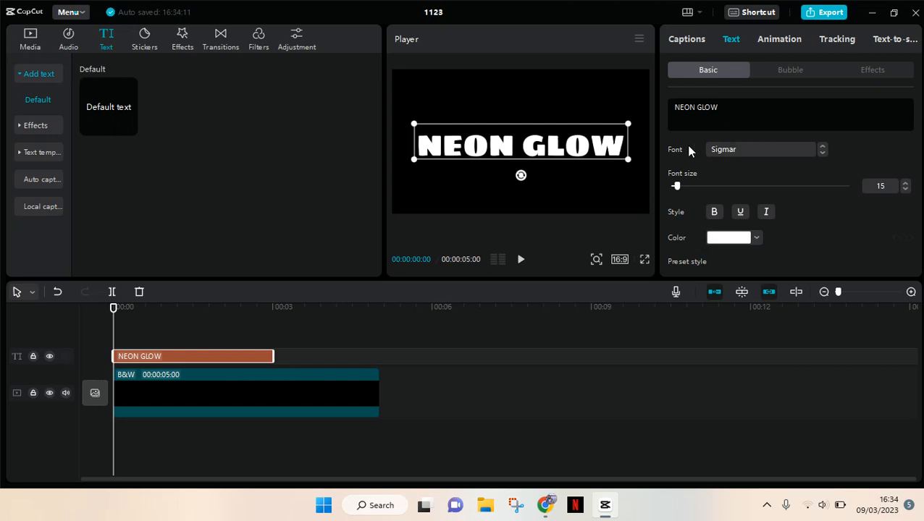
- Color the NEON GLOW text pink and extend its clip to the end of the five-second black background
{"action": "left_click", "coordinate": [721, 239]}
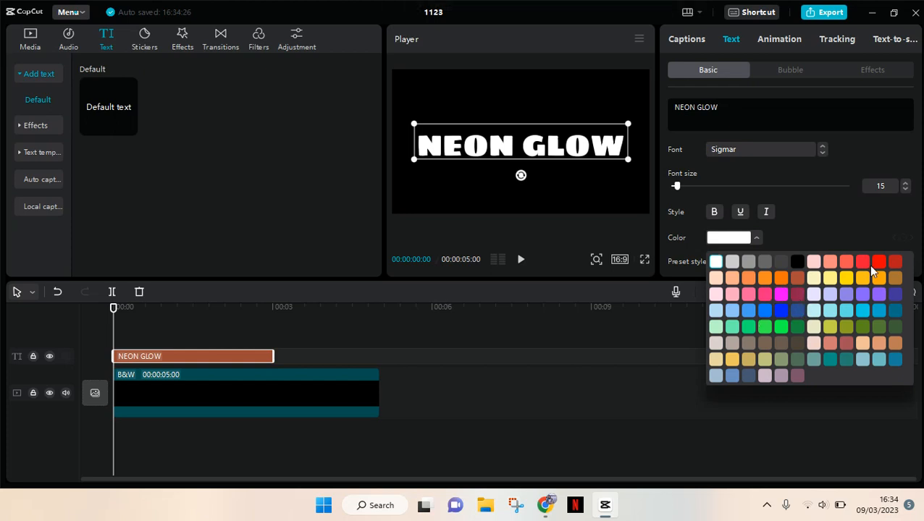
{"action": "left_click", "coordinate": [749, 296]}
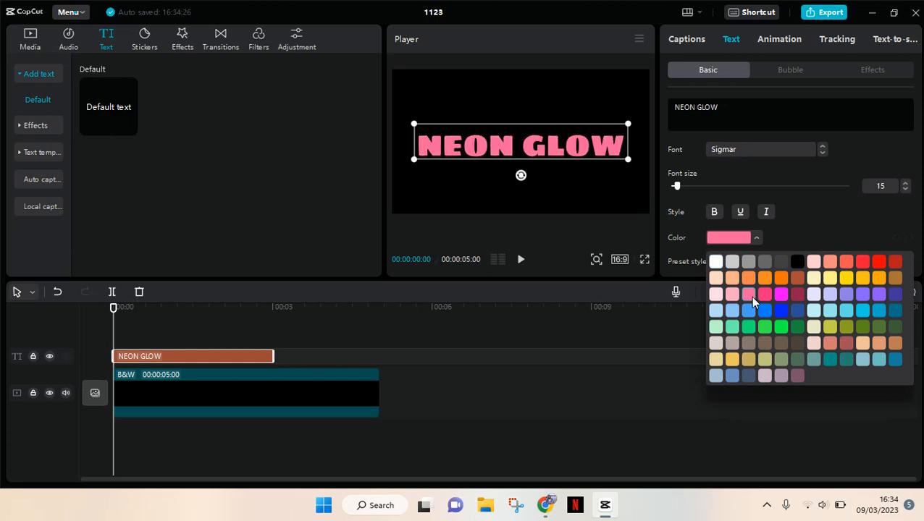
{"action": "left_click", "coordinate": [831, 212]}
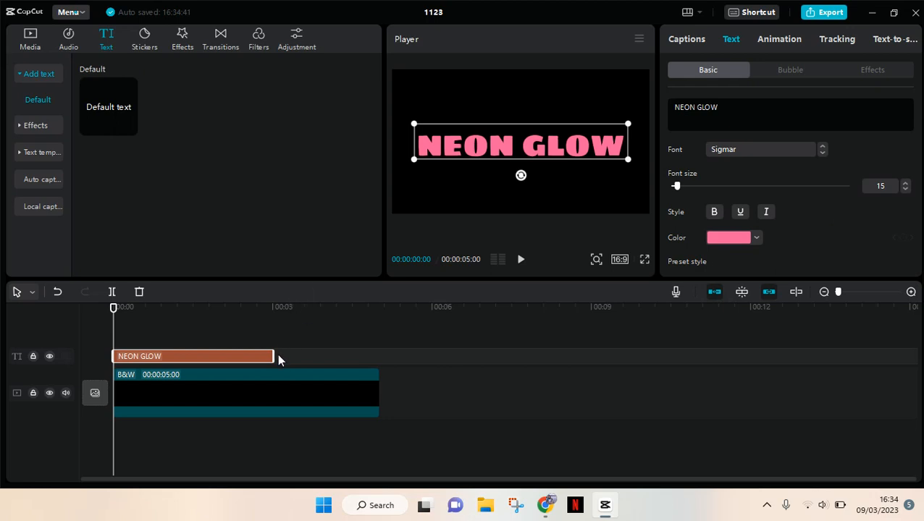
{"action": "left_click_drag", "start_coordinate": [275, 355], "coordinate": [378, 362]}
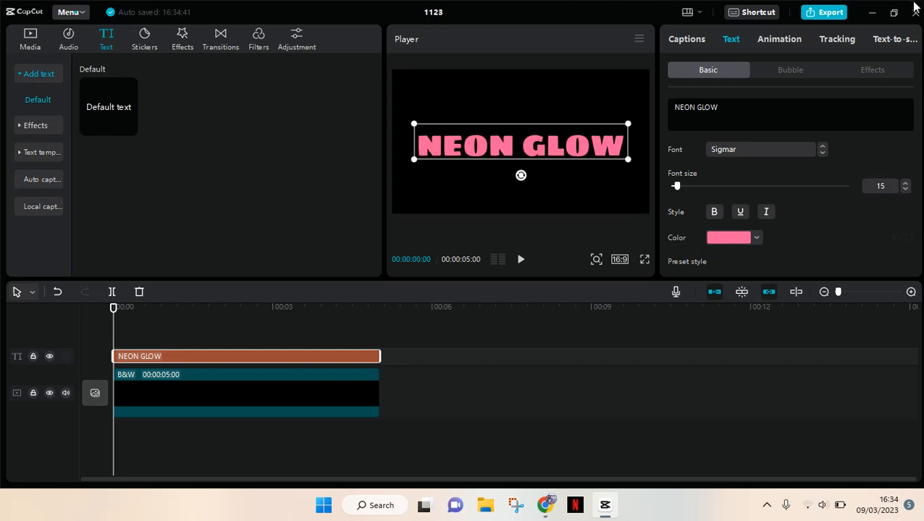
- Export the pink text video as 1123 in 4K, H.264 mp4 format at 30fps
{"action": "left_click", "coordinate": [828, 14]}
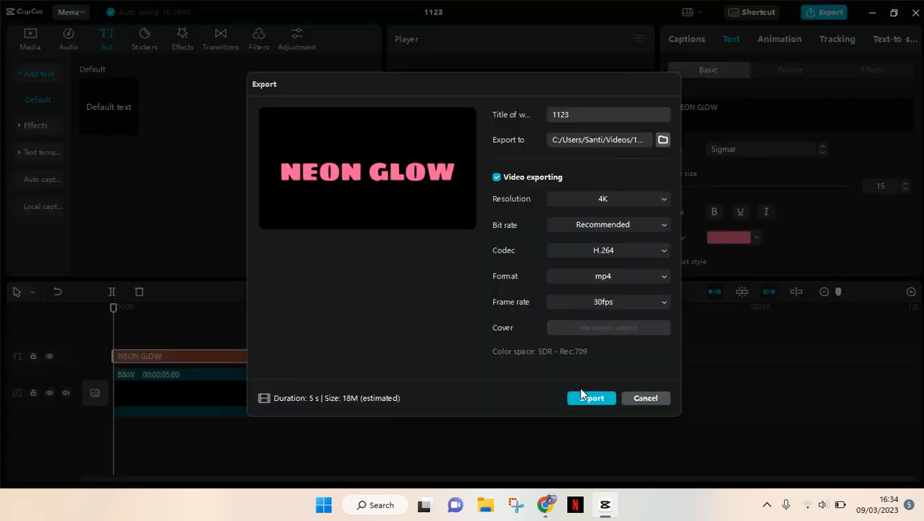
{"action": "left_click", "coordinate": [583, 397]}
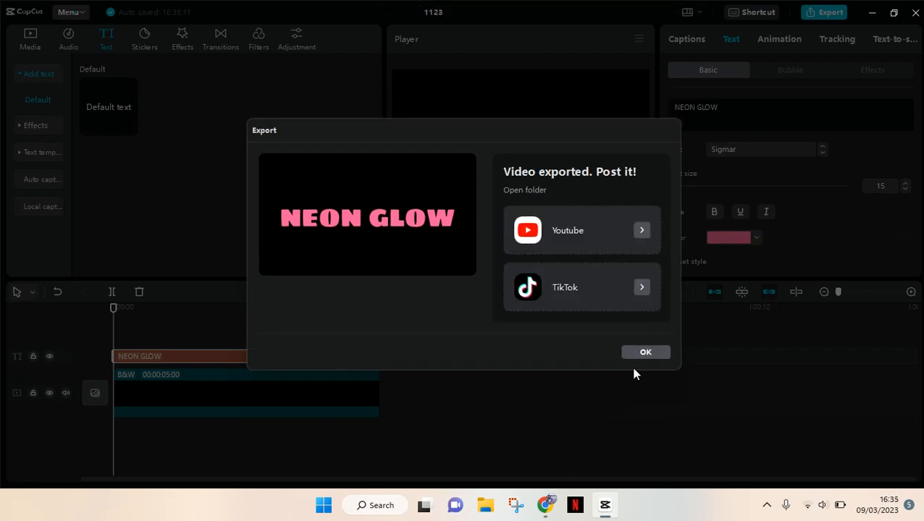
{"action": "left_click", "coordinate": [627, 354]}
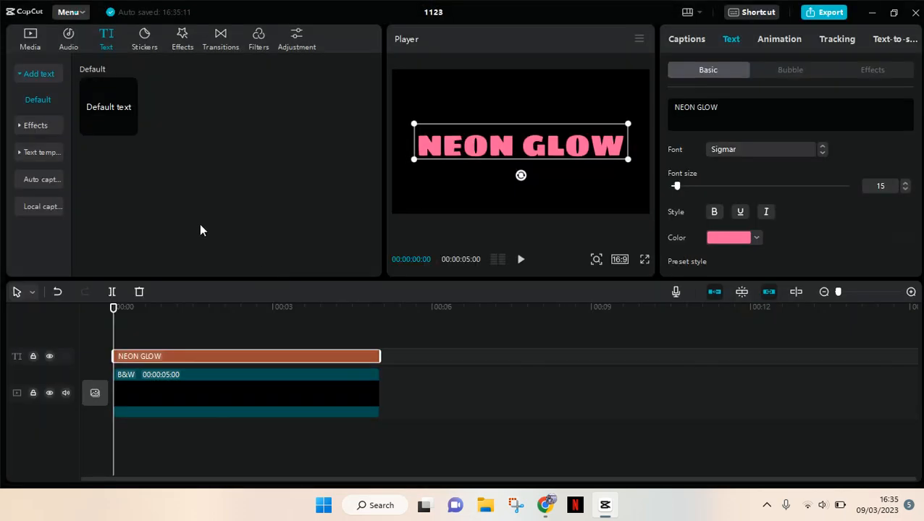
- Import the exported 1123 video from the Videos folder into the project's local media
{"action": "left_click", "coordinate": [26, 38]}
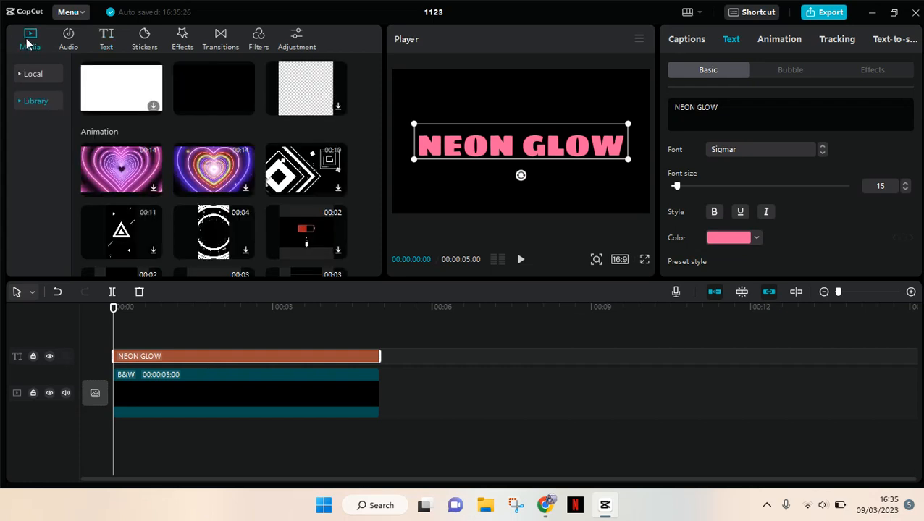
{"action": "left_click", "coordinate": [34, 76]}
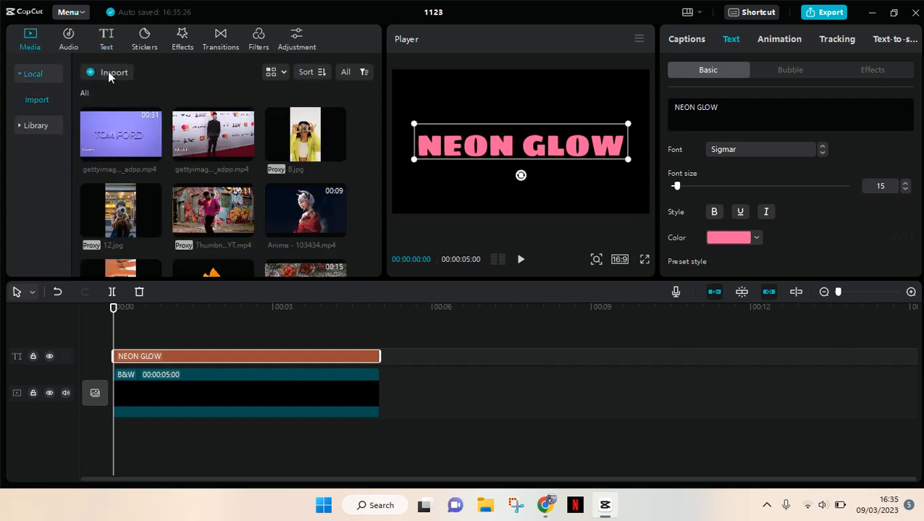
{"action": "left_click", "coordinate": [109, 75]}
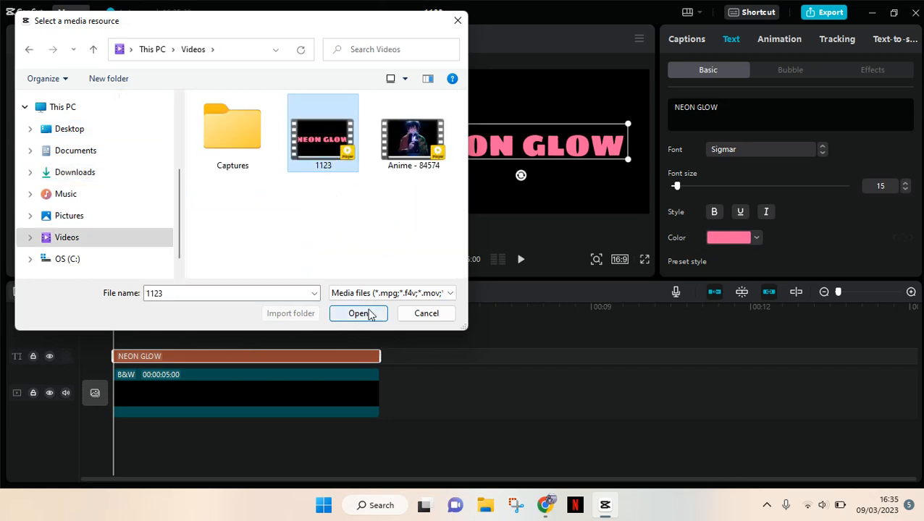
{"action": "left_click", "coordinate": [358, 314]}
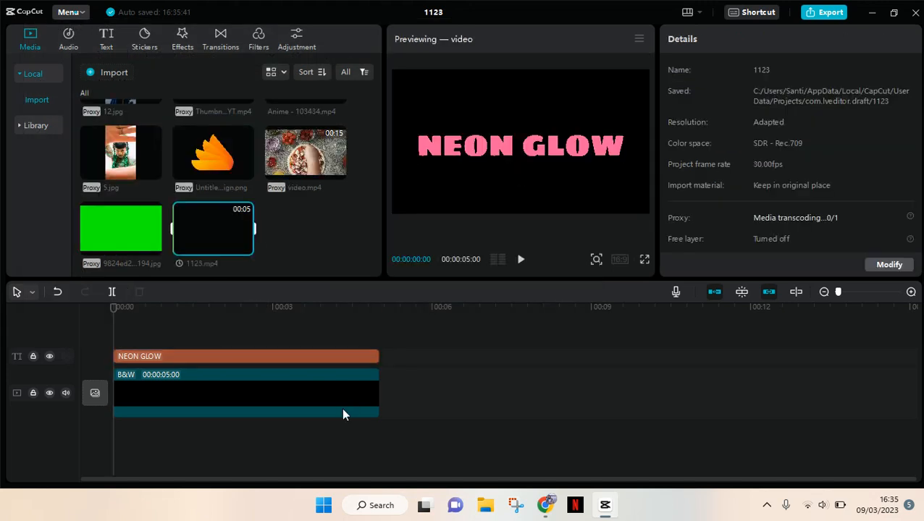
{"action": "left_click", "coordinate": [343, 414]}
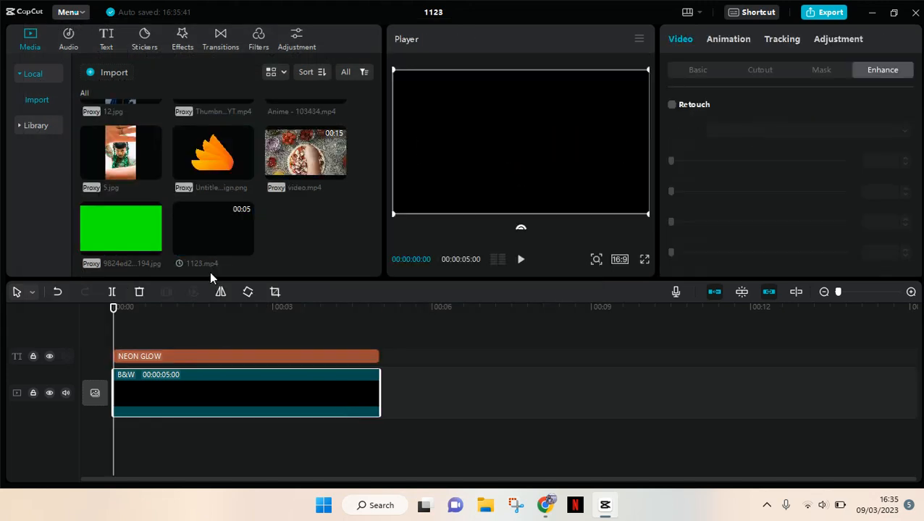
{"action": "key", "text": "Delete"}
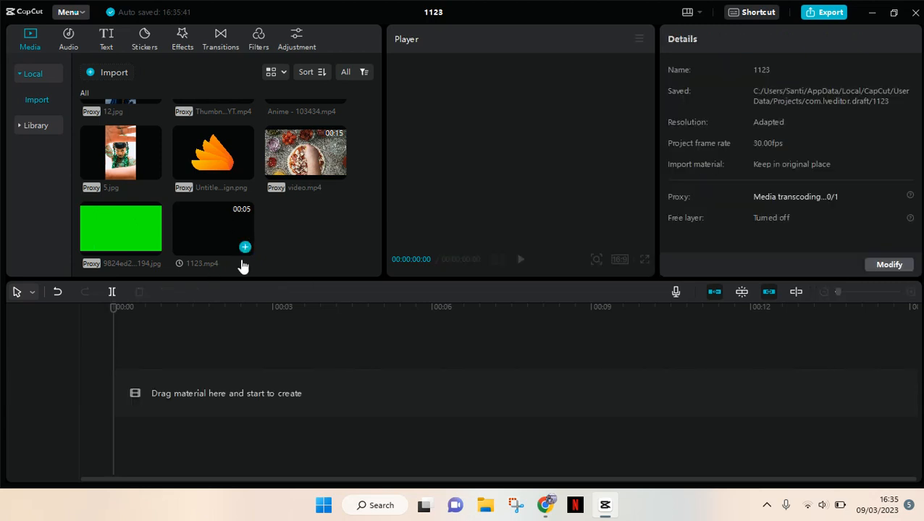
{"action": "key", "text": "ctrl+z"}
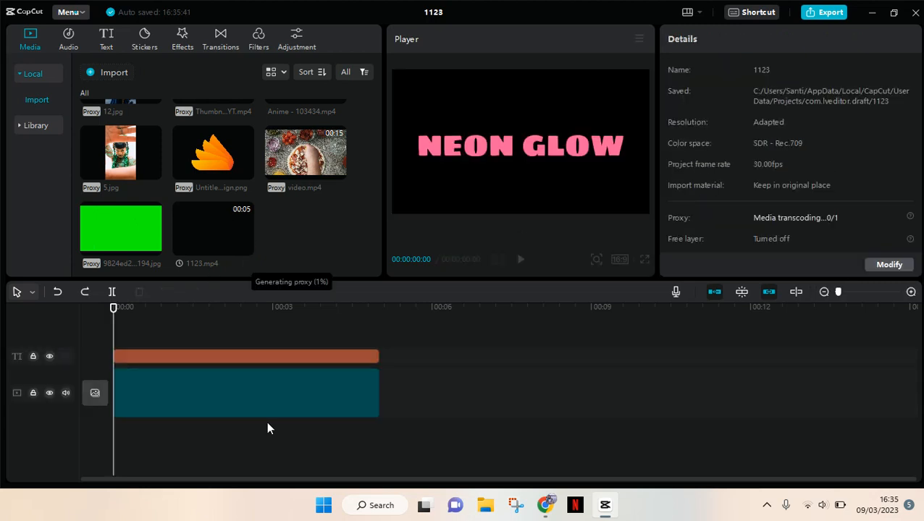
- Replace the black B&W clip on the main track with 1123.mp4 and align the NEON GLOW text clip directly above it
{"action": "mouse_move", "coordinate": [244, 248]}
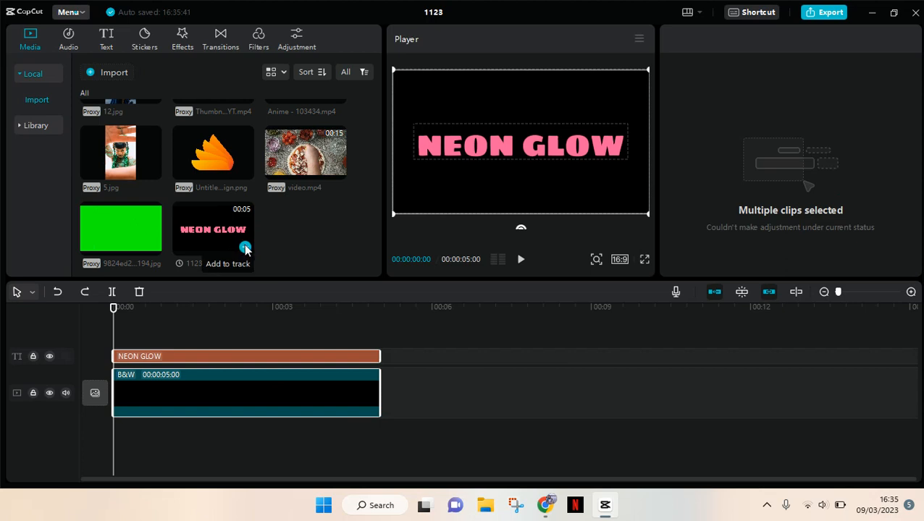
{"action": "left_click", "coordinate": [245, 249]}
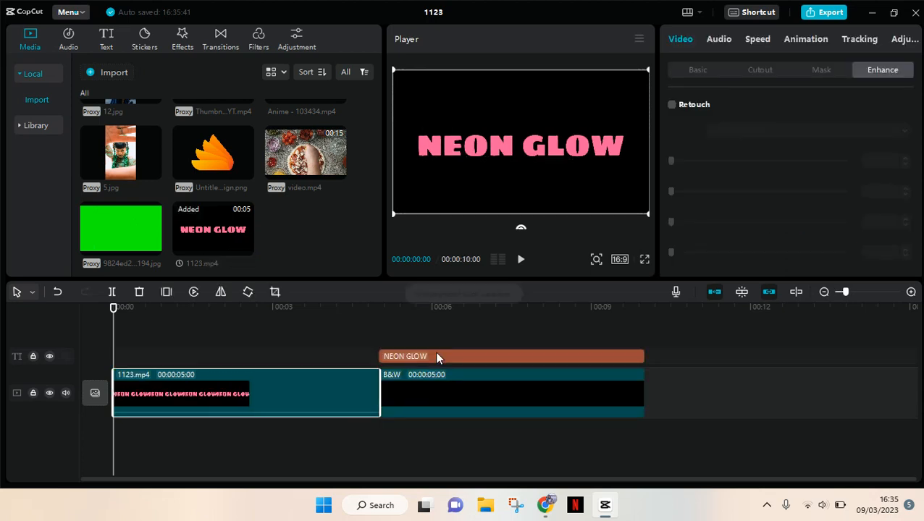
{"action": "left_click", "coordinate": [437, 356]}
{"action": "left_click_drag", "start_coordinate": [436, 356], "coordinate": [154, 356]}
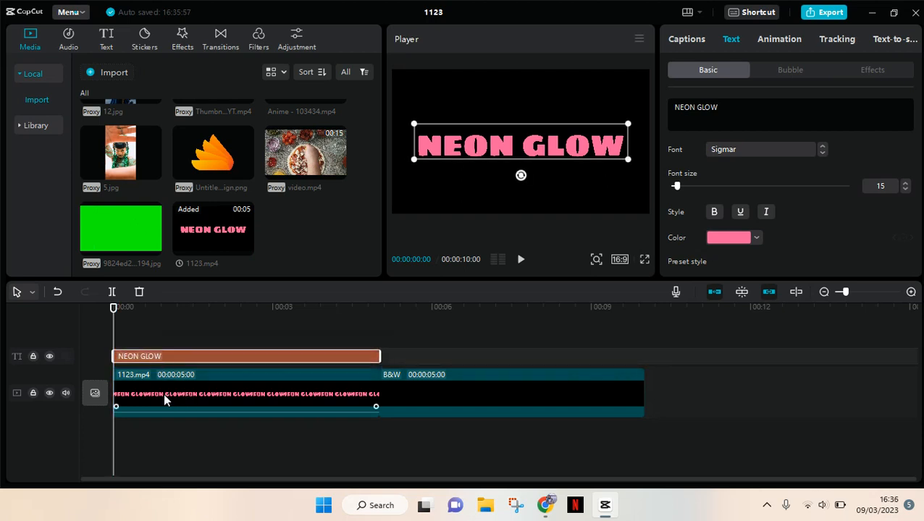
{"action": "left_click", "coordinate": [469, 385]}
{"action": "key", "text": "Delete"}
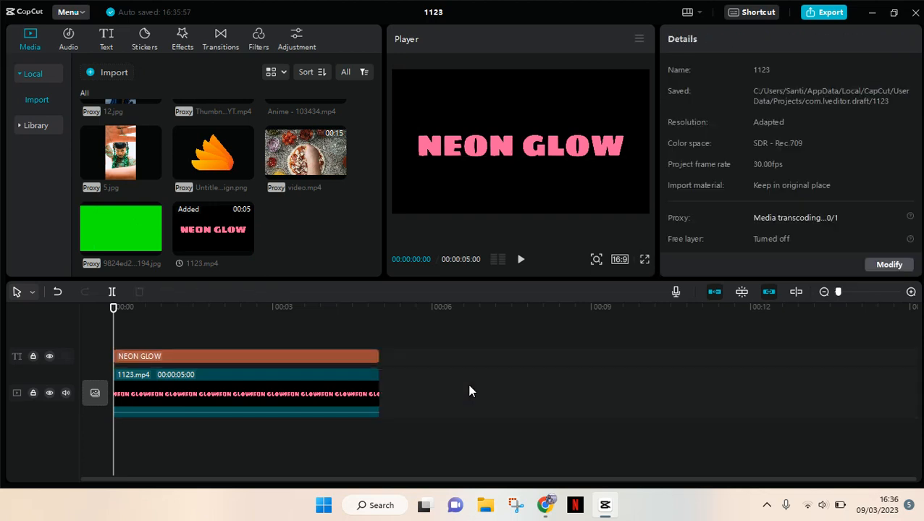
- Change the color of the NEON GLOW text clip to white
{"action": "left_click", "coordinate": [328, 357]}
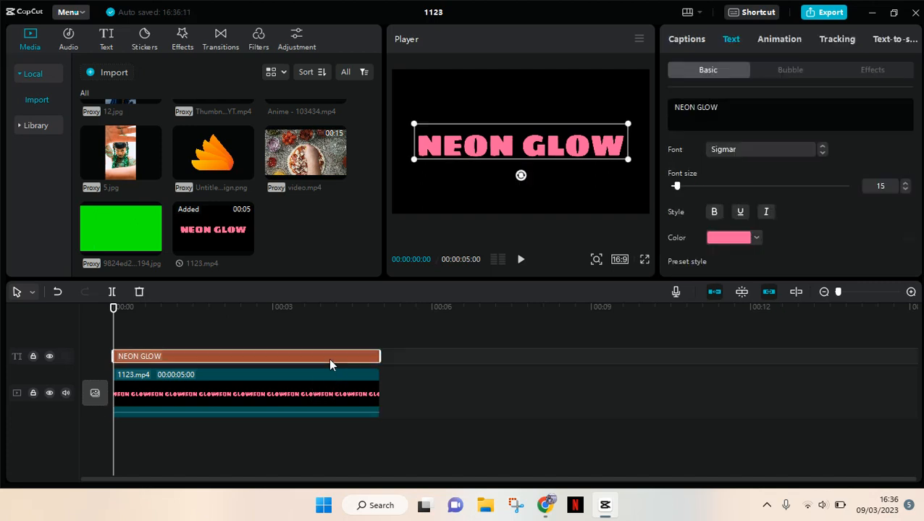
{"action": "left_click", "coordinate": [722, 240]}
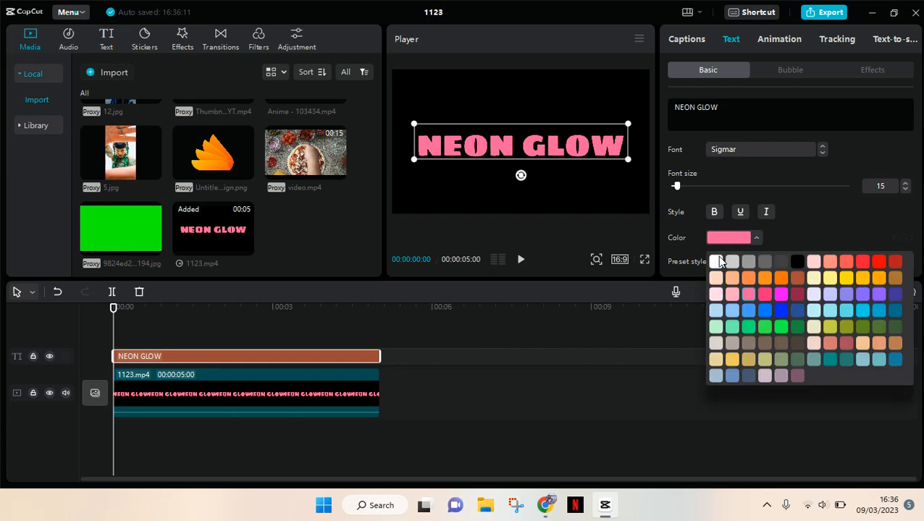
{"action": "left_click", "coordinate": [716, 261]}
{"action": "left_click", "coordinate": [671, 239]}
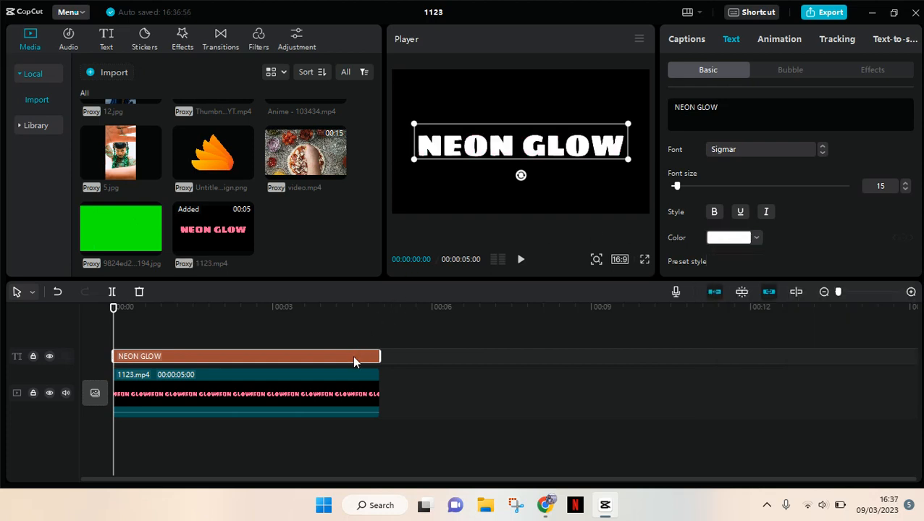
- Apply the Random Flash loop animation to the white NEON GLOW text clip
{"action": "left_click", "coordinate": [780, 41]}
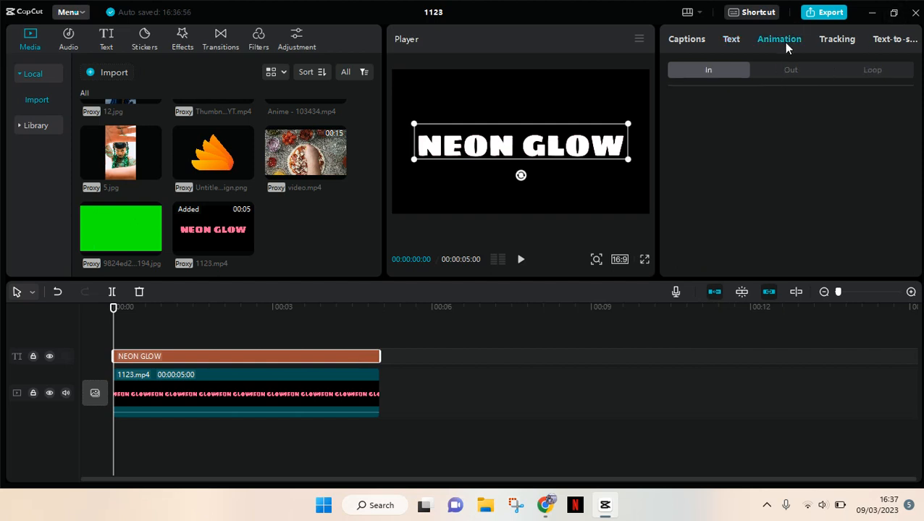
{"action": "left_click", "coordinate": [870, 72]}
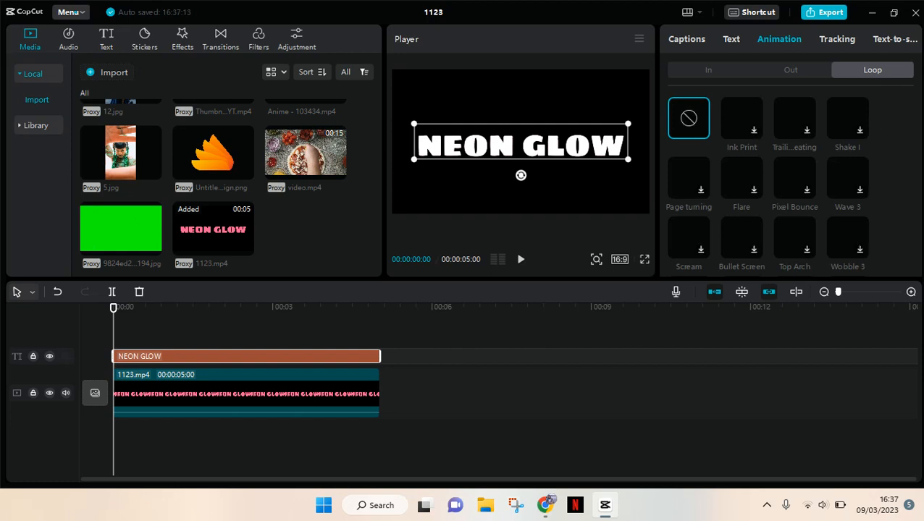
{"action": "scroll", "coordinate": [854, 203], "scroll_direction": "down", "scroll_amount": 5}
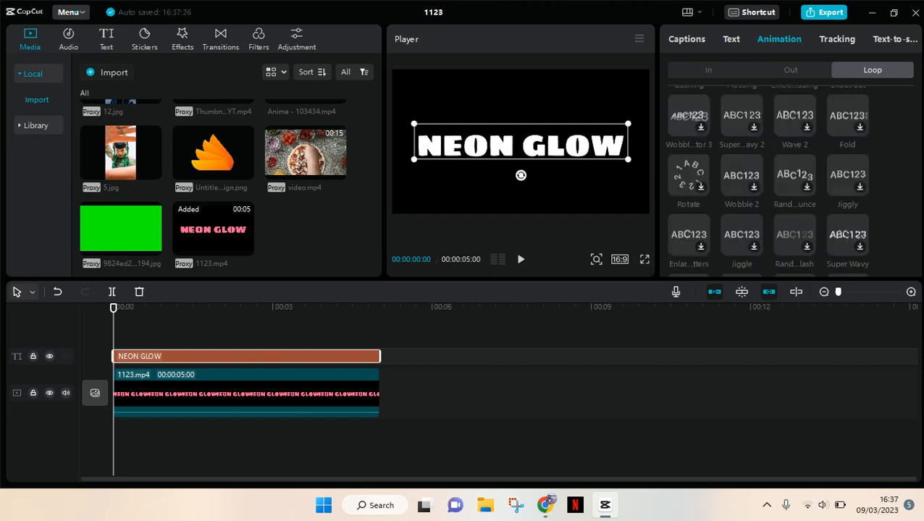
{"action": "left_click", "coordinate": [804, 252]}
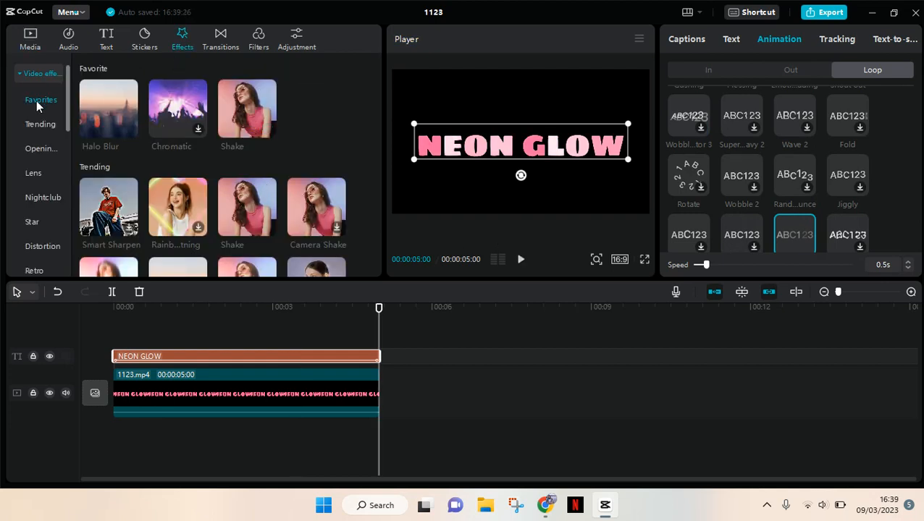
- Add the Angel effect from the Light video effects at the timeline start and extend it to the end of the NEON GLOW clip
{"action": "scroll", "coordinate": [71, 112], "scroll_direction": "down", "scroll_amount": 4}
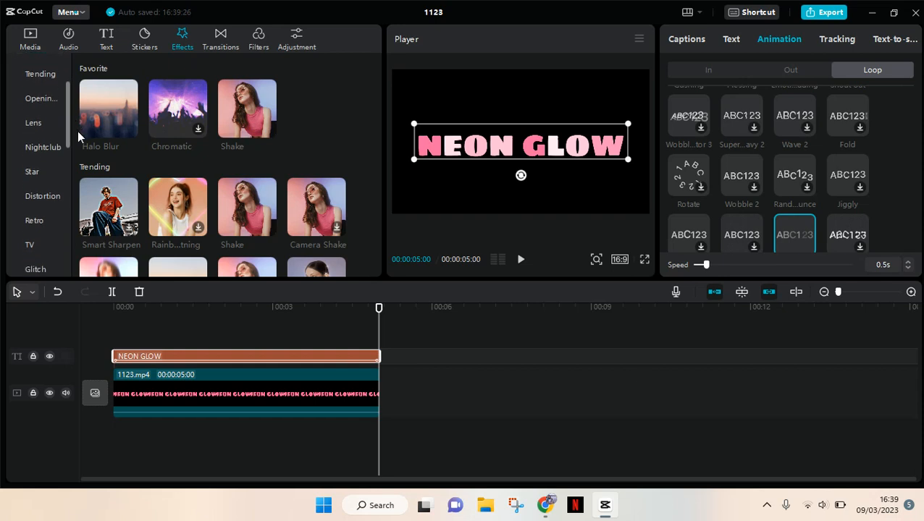
{"action": "left_click_drag", "start_coordinate": [83, 149], "coordinate": [91, 161]}
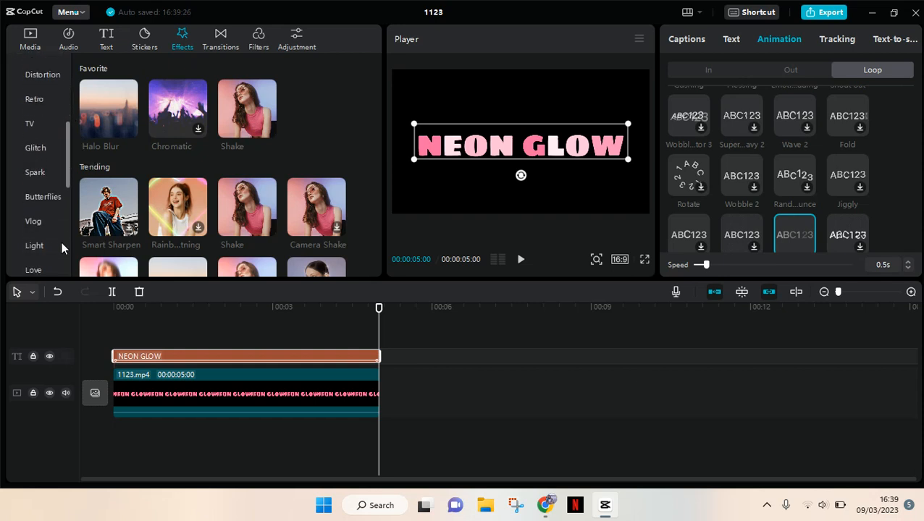
{"action": "left_click", "coordinate": [39, 246]}
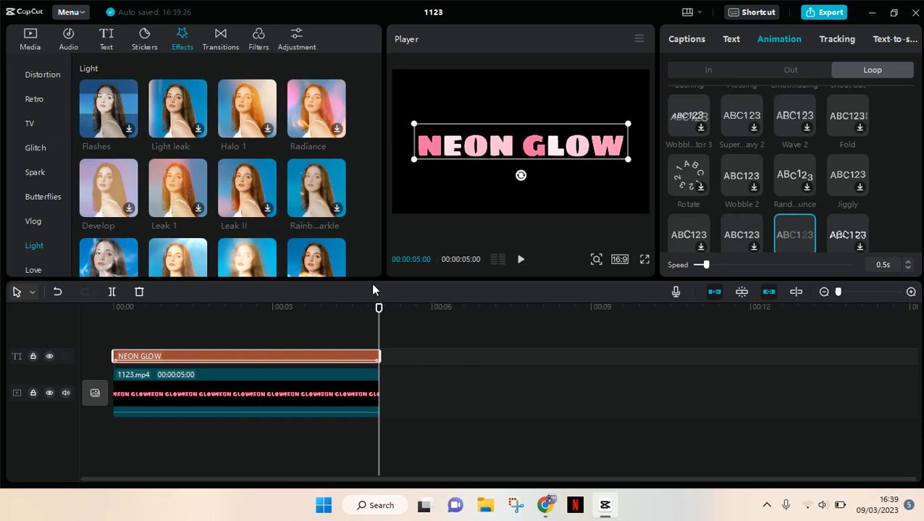
{"action": "scroll", "coordinate": [376, 187], "scroll_direction": "down", "scroll_amount": 2}
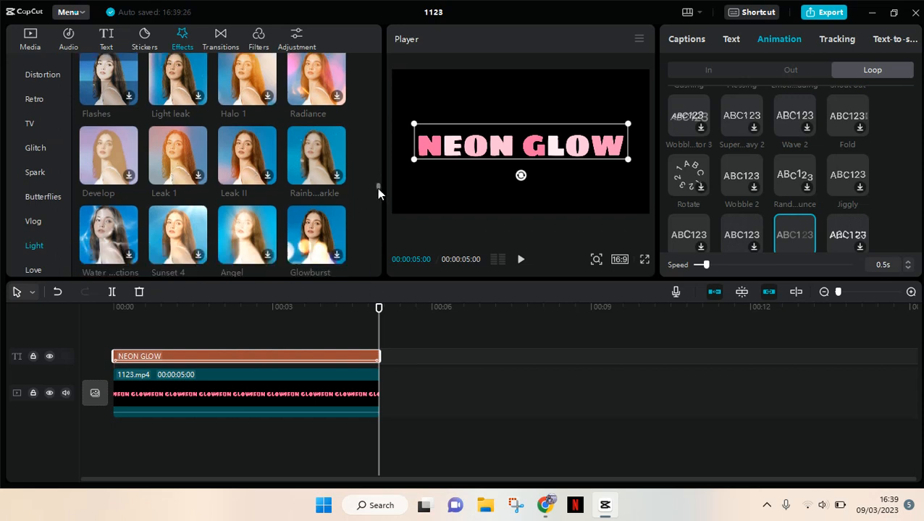
{"action": "left_click_drag", "start_coordinate": [377, 309], "coordinate": [19, 284]}
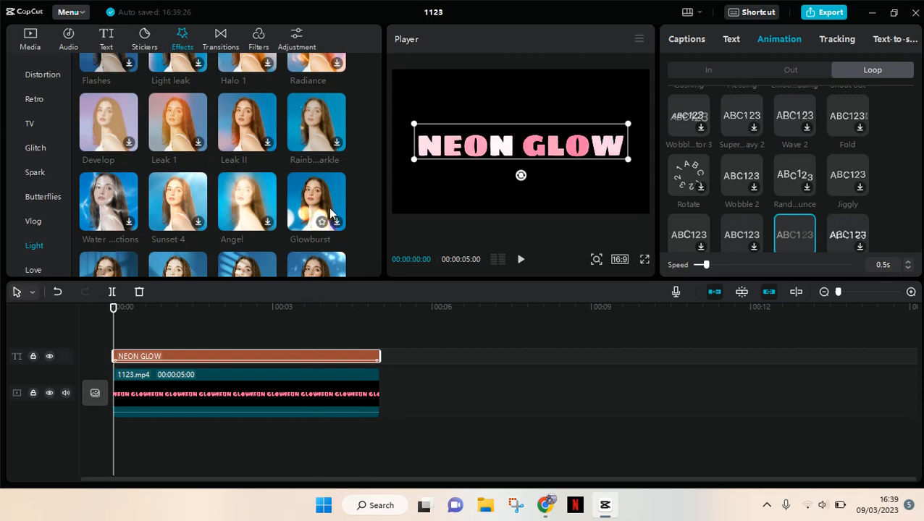
{"action": "left_click", "coordinate": [269, 222]}
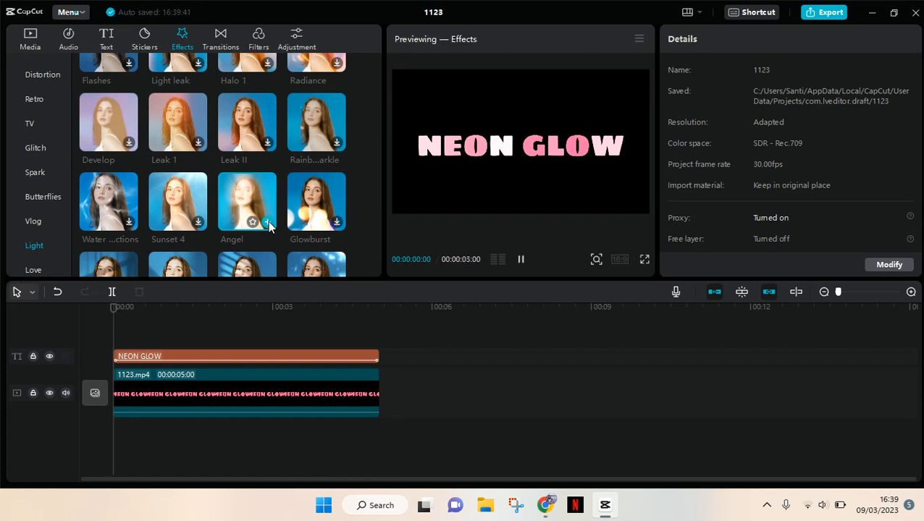
{"action": "left_click", "coordinate": [267, 222]}
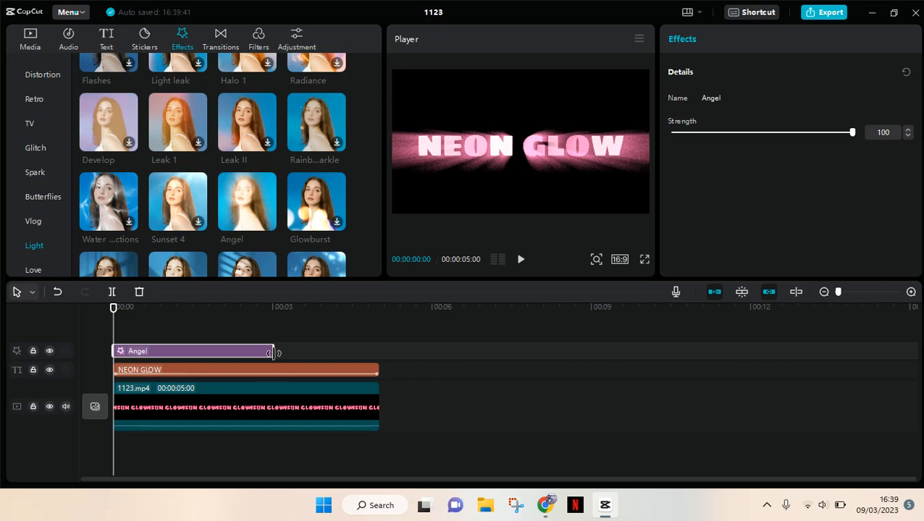
{"action": "left_click_drag", "start_coordinate": [271, 353], "coordinate": [376, 365]}
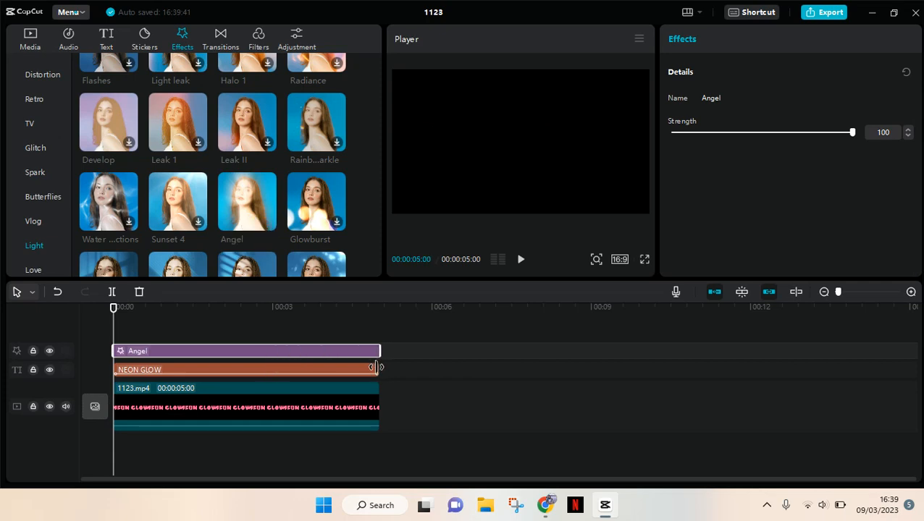
- Reduce the Angel effect's strength to 61 and play the timeline from the start to preview the glow
{"action": "key", "text": "space"}
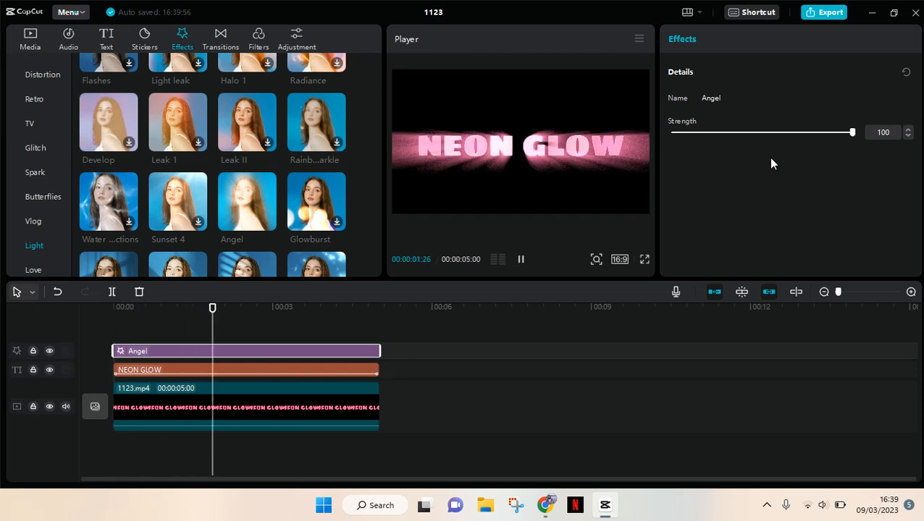
{"action": "key", "text": "space"}
{"action": "left_click_drag", "start_coordinate": [852, 134], "coordinate": [781, 131]}
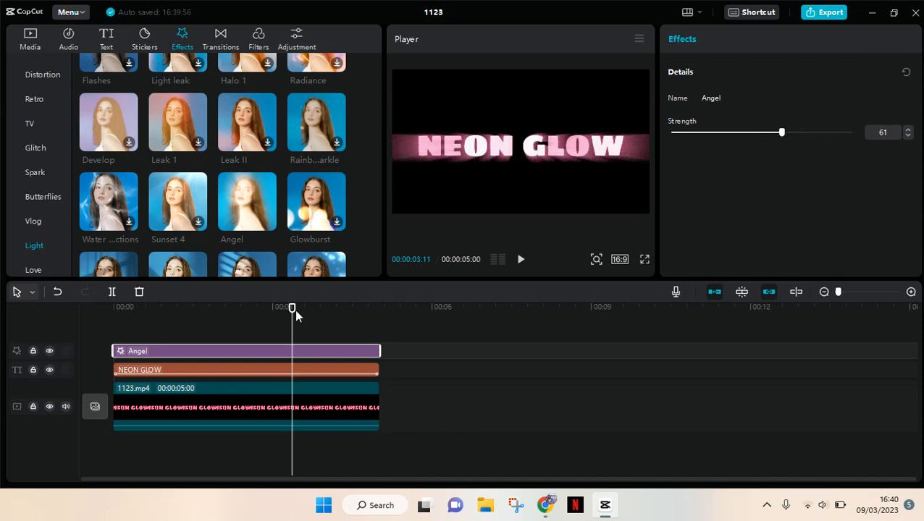
{"action": "left_click_drag", "start_coordinate": [292, 309], "coordinate": [34, 318]}
{"action": "key", "text": "space"}
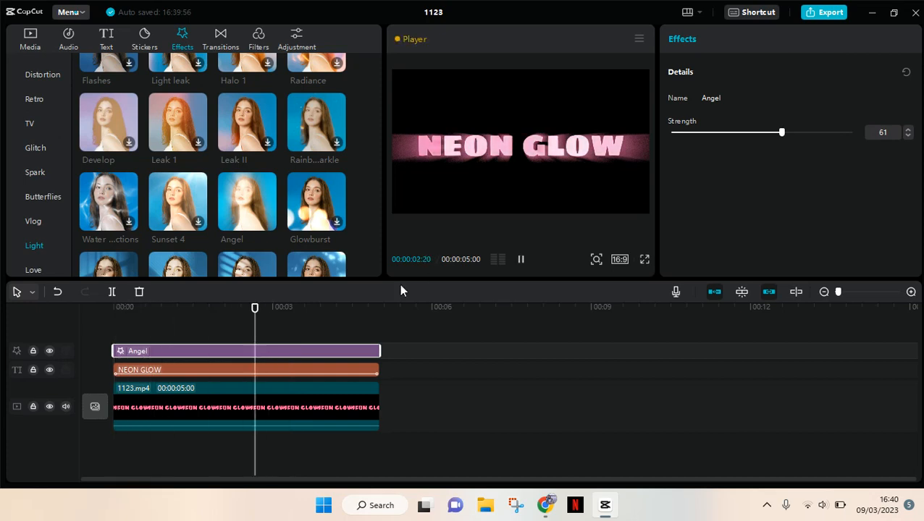
{"action": "left_click", "coordinate": [343, 310]}
{"action": "left_click", "coordinate": [340, 309]}
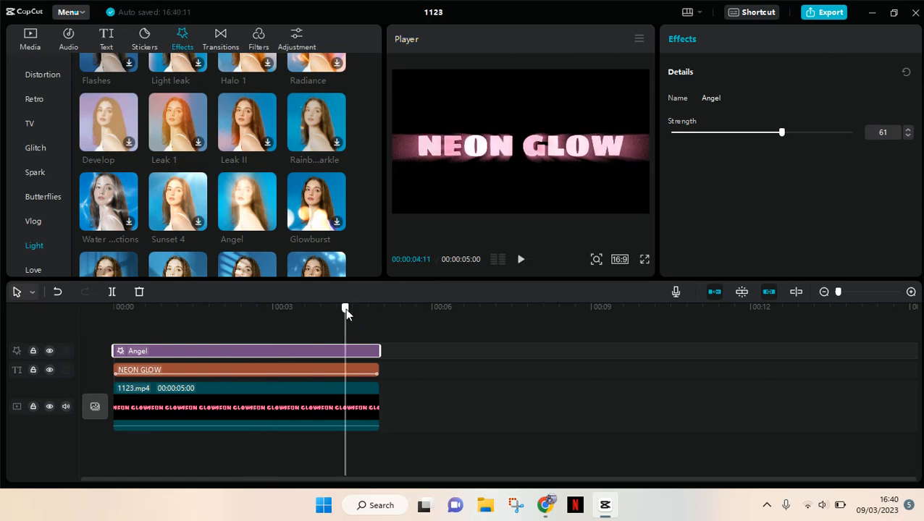
- Add the Nightclub Camera Shake effect at the timeline start, above Angel, and extend it nearly to the end of the other clips
{"action": "key", "text": "Home"}
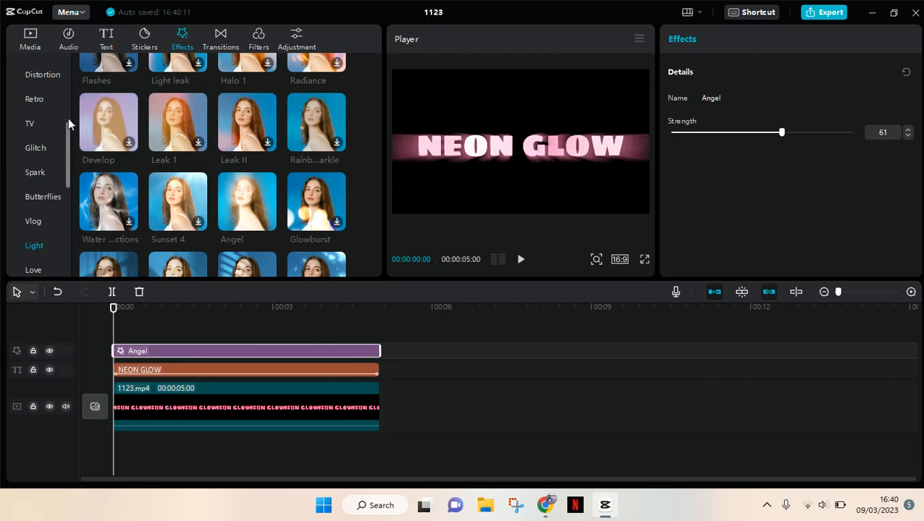
{"action": "scroll", "coordinate": [67, 132], "scroll_direction": "up", "scroll_amount": 1}
{"action": "scroll", "coordinate": [72, 98], "scroll_direction": "up", "scroll_amount": 2}
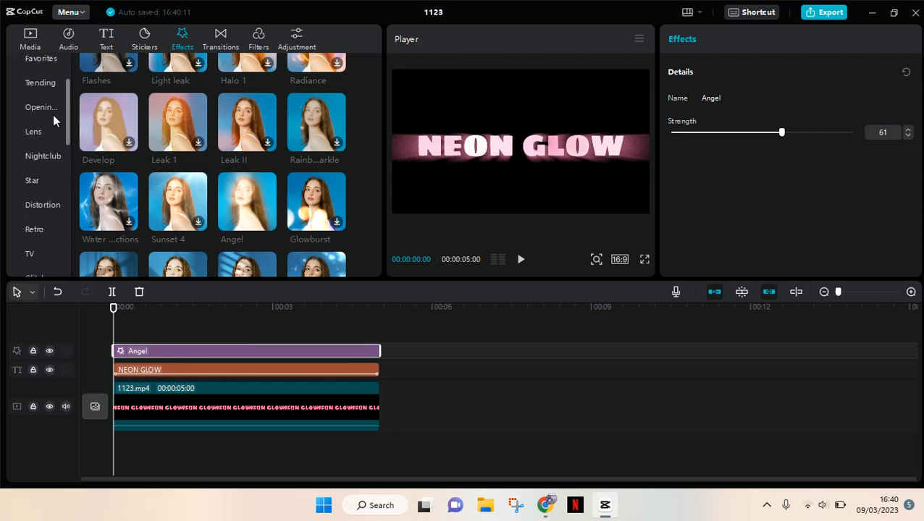
{"action": "left_click", "coordinate": [48, 155]}
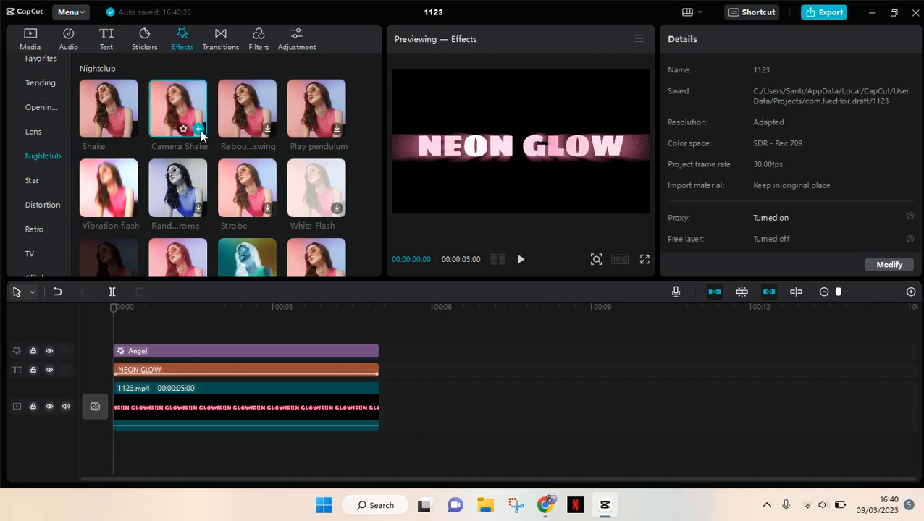
{"action": "left_click", "coordinate": [199, 130]}
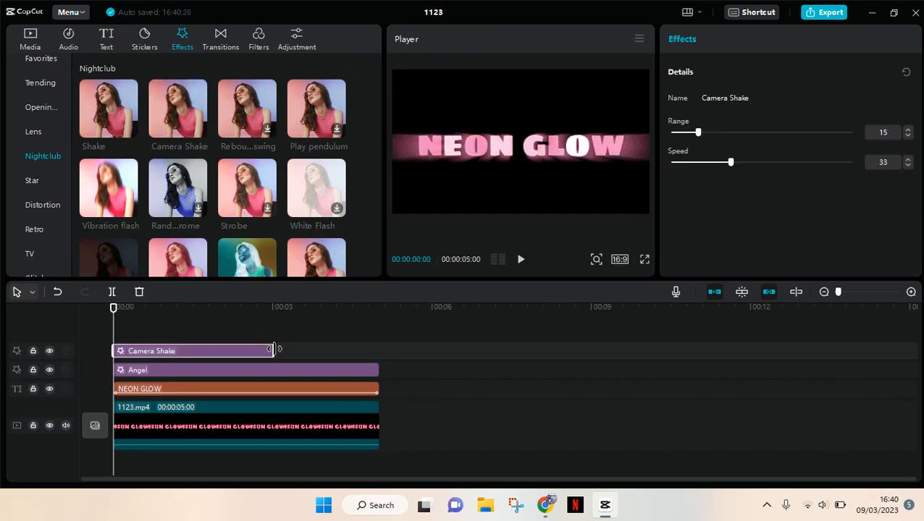
{"action": "left_click_drag", "start_coordinate": [273, 350], "coordinate": [372, 353]}
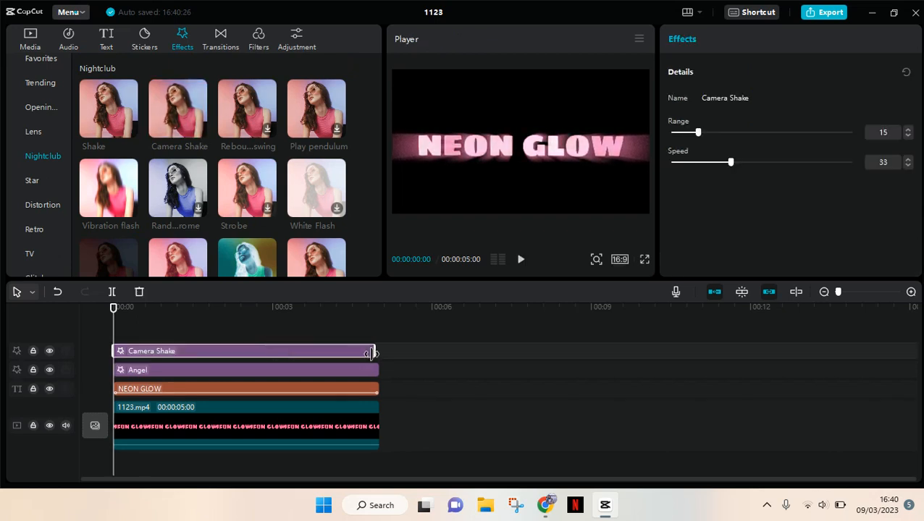
- Set the Camera Shake effect's speed to 9 and play the timeline from near the start to preview the shake
{"action": "left_click_drag", "start_coordinate": [733, 160], "coordinate": [687, 162]}
{"action": "key", "text": "space"}
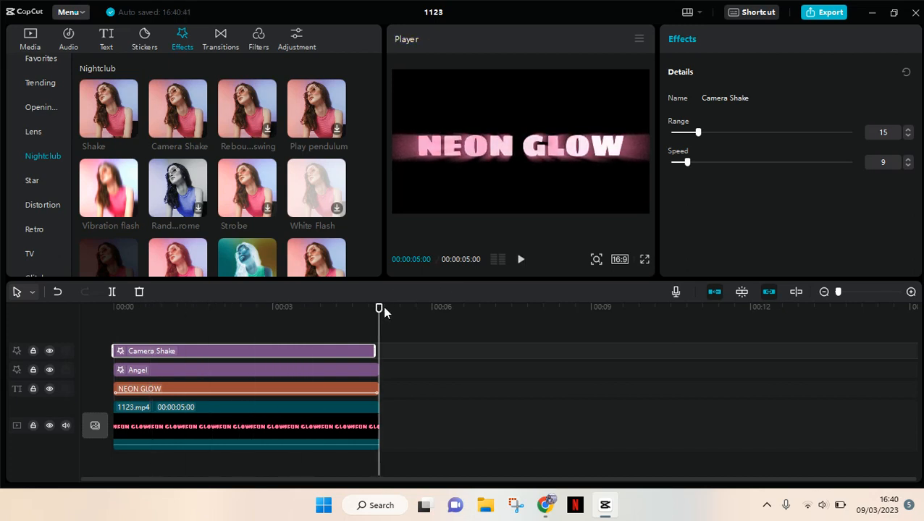
{"action": "left_click", "coordinate": [124, 311]}
{"action": "key", "text": "space"}
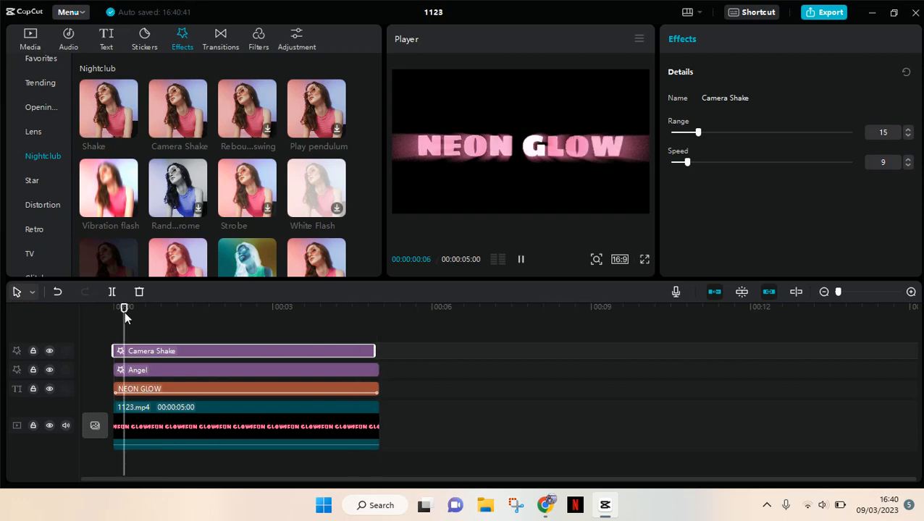